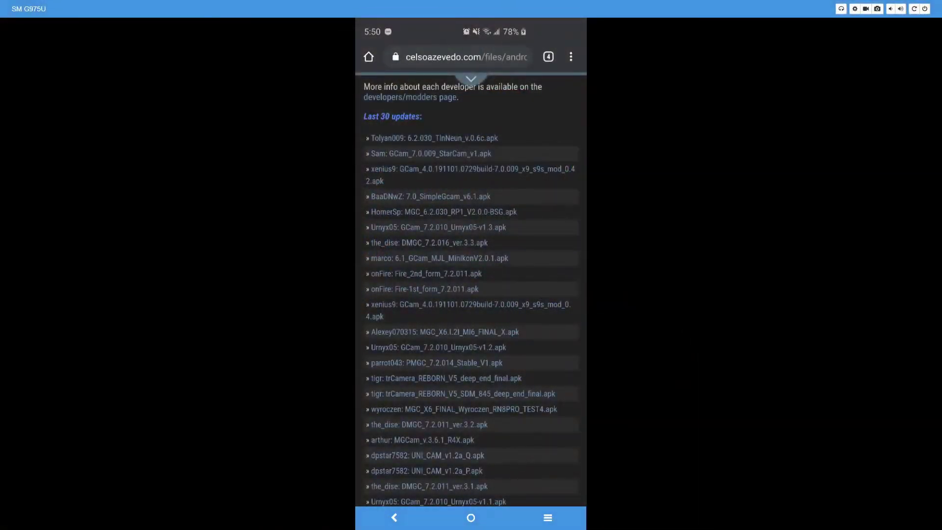
# Step: Open the GCam_7.2.010_Urnyx05-v1.3.apk entry from the latest updates and go on to Urnyx05's list of apk downloads
pyautogui.click(465, 57)
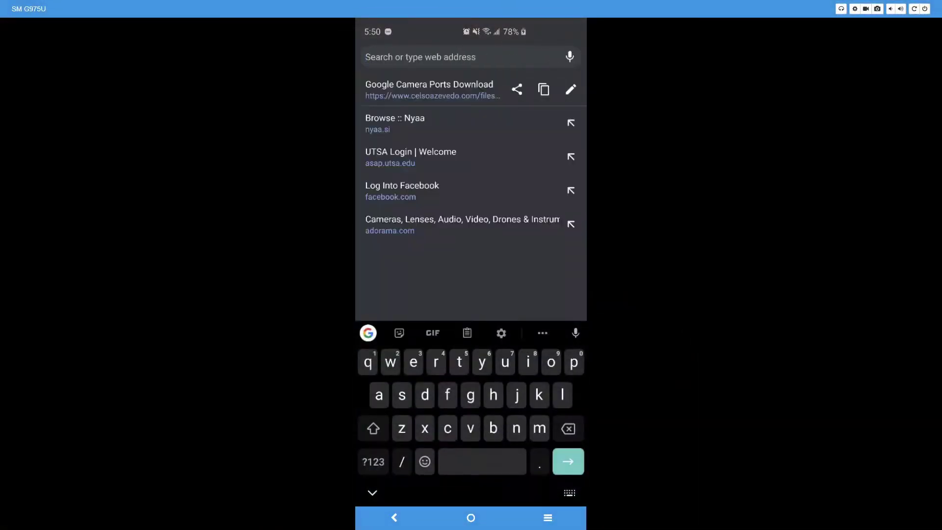
pyautogui.press('Escape')
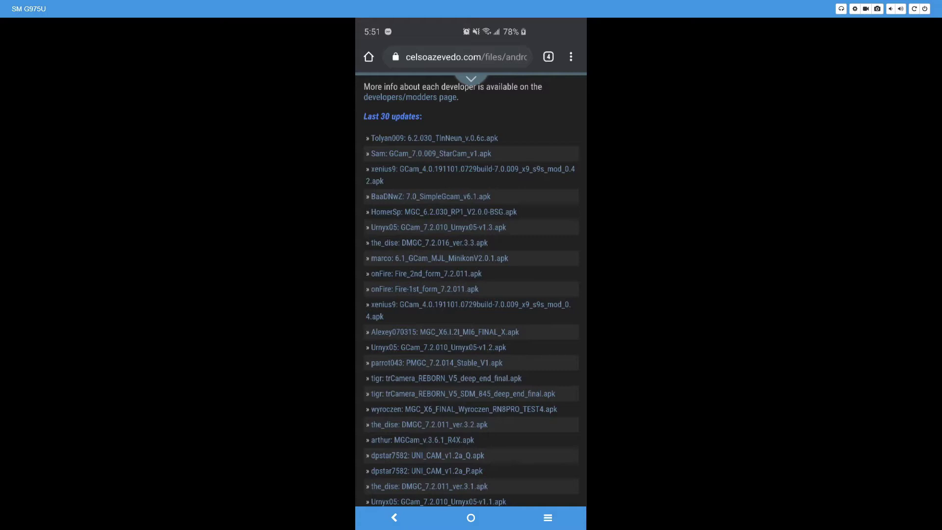
pyautogui.click(438, 227)
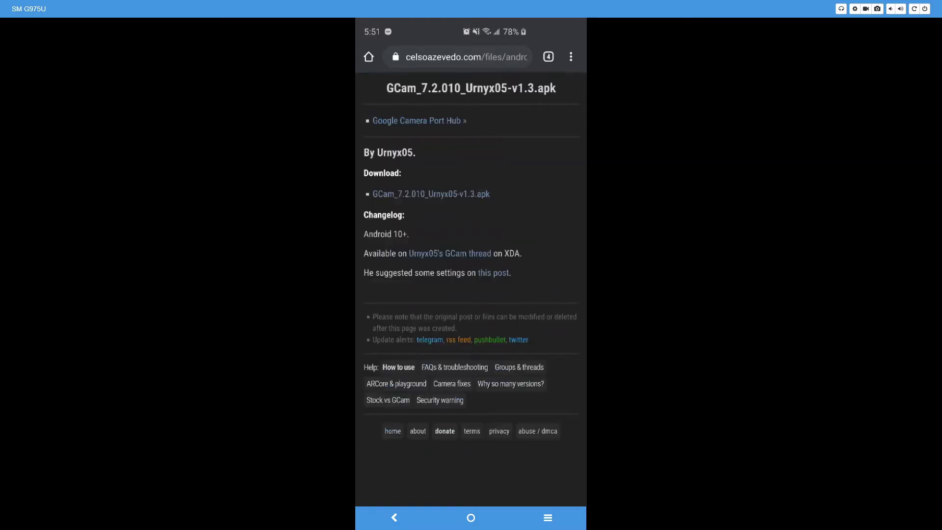
pyautogui.click(431, 194)
pyautogui.scroll(2, 470, 289)
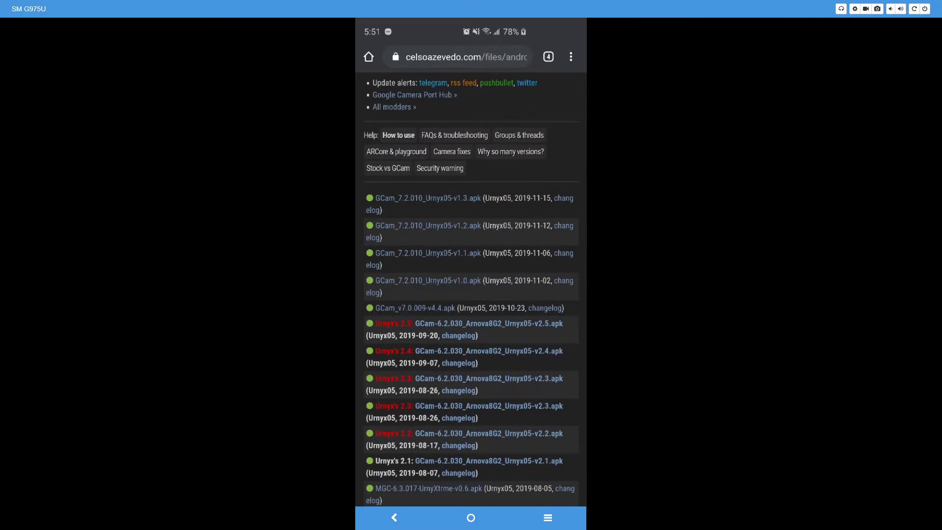
pyautogui.scroll(1, 427, 198)
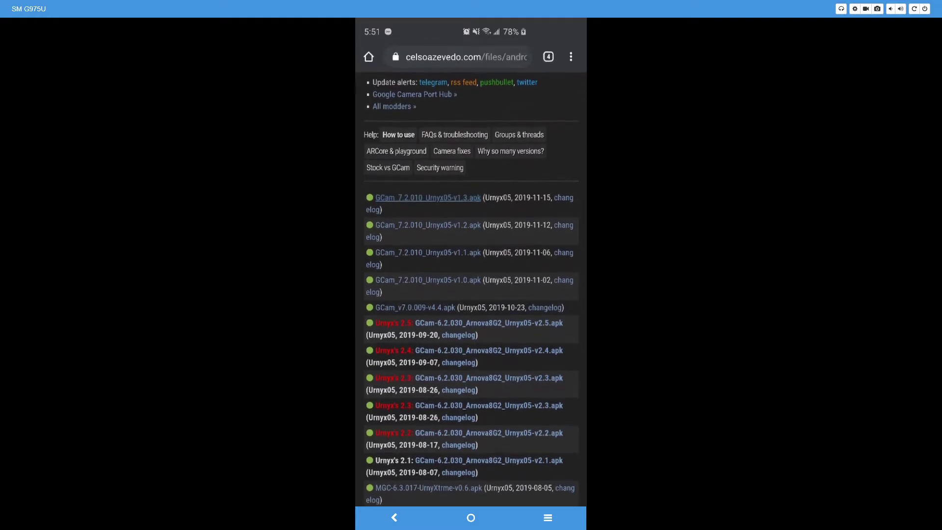
pyautogui.scroll(-1, 427, 215)
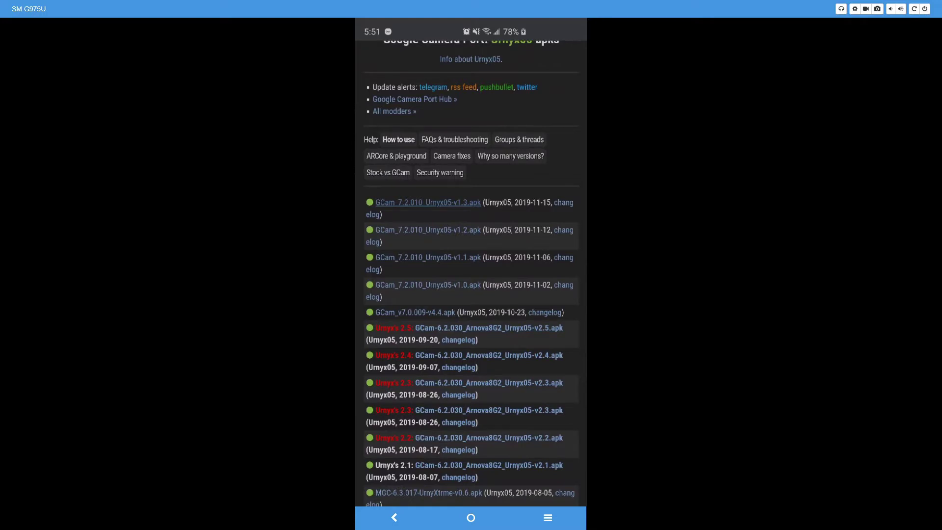
# Step: Search the phone's installed apps for "cam" and launch the Camera app with the blue lens icon
pyautogui.moveTo(461, 496); pyautogui.dragTo(461, 197)
pyautogui.click(405, 57)
pyautogui.click(405, 56)
pyautogui.write('cam')
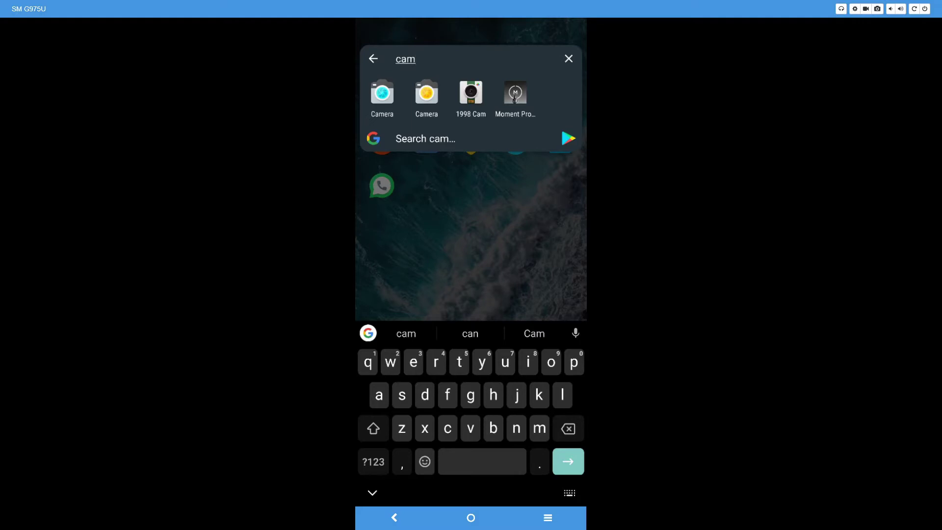
pyautogui.click(382, 92)
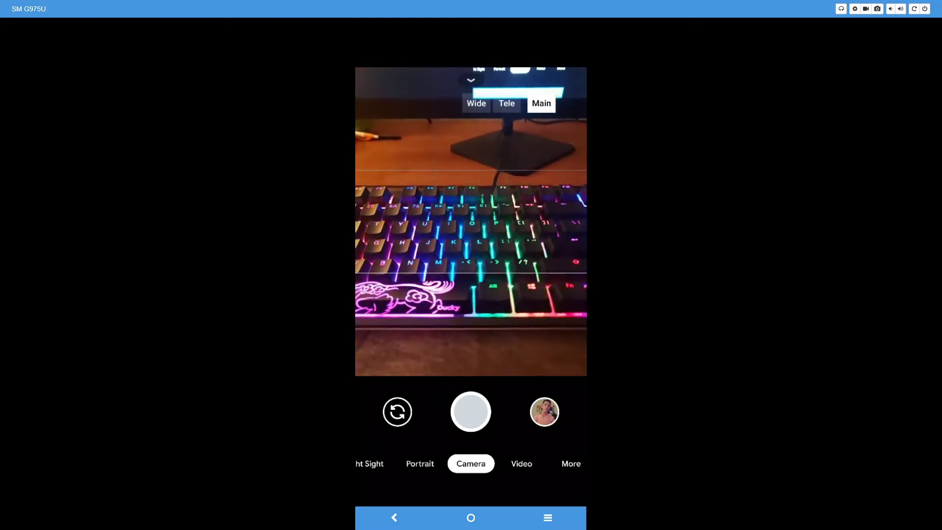
# Step: Review the camera's quick options, including HDR+, timer, flash and ratio, and the full general, photo and video settings
pyautogui.click(470, 80)
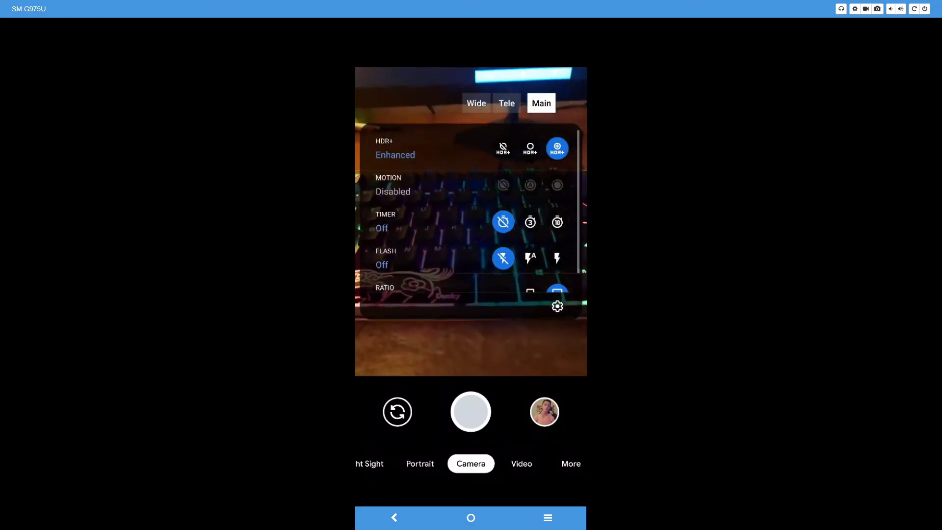
pyautogui.scroll(-1, 470, 211)
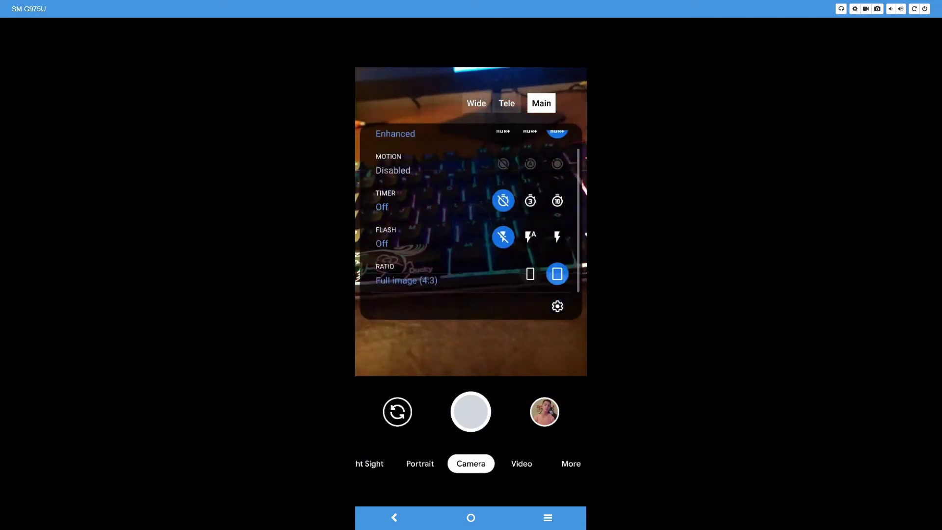
pyautogui.scroll(1, 470, 221)
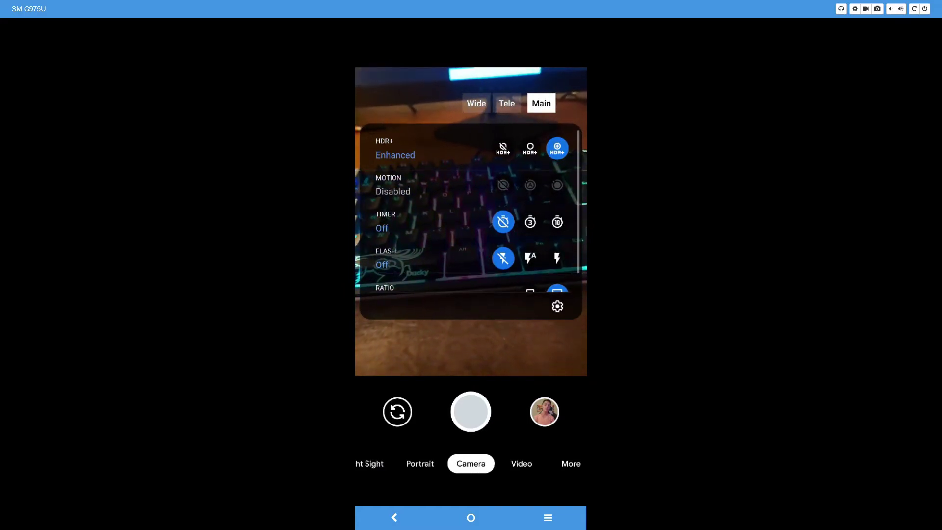
pyautogui.click(557, 306)
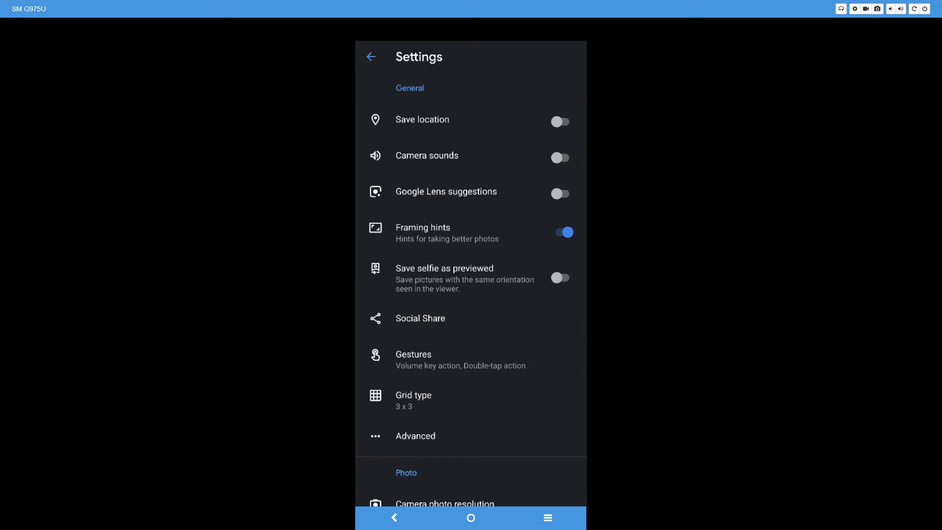
pyautogui.scroll(-3, 471, 274)
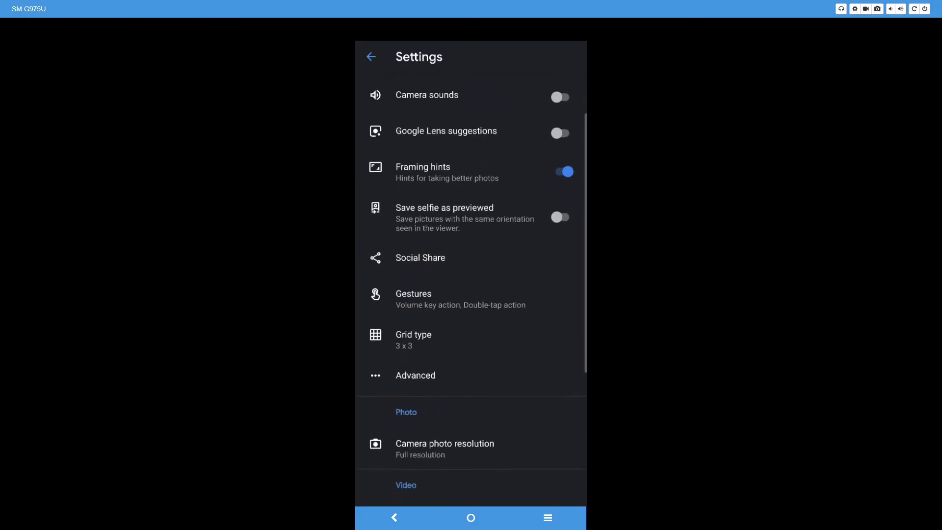
pyautogui.scroll(-5, 471, 275)
pyautogui.scroll(-1, 471, 285)
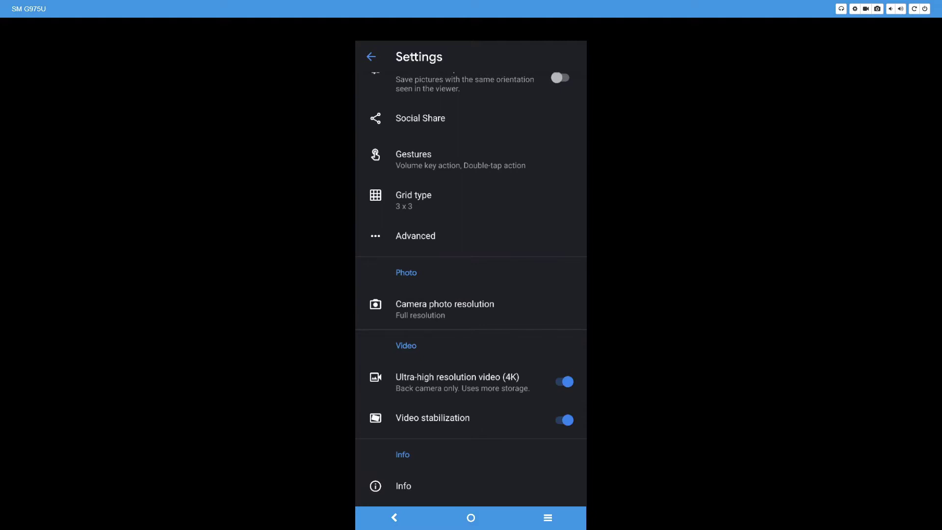
pyautogui.scroll(5, 471, 282)
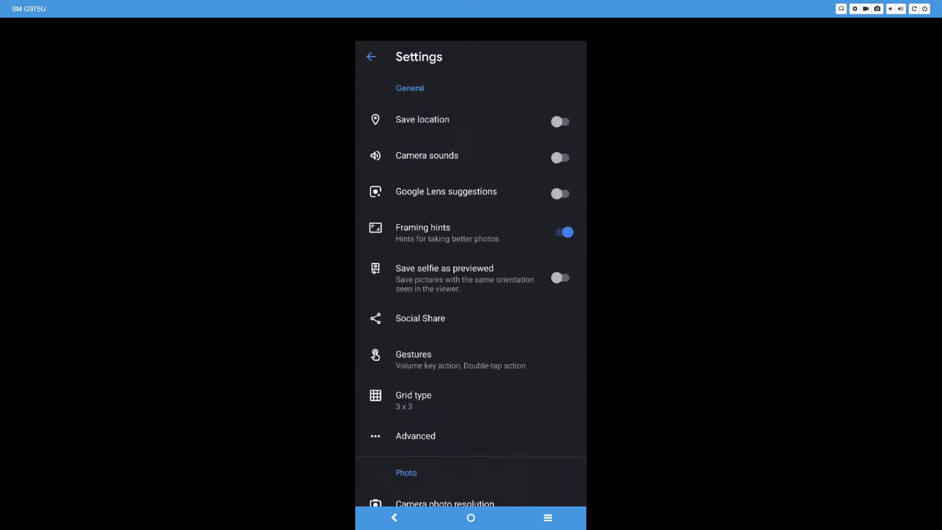
# Step: Open the advanced camera settings and check the available Pixel AWB in HDR+ Enhanced choices without selecting another one
pyautogui.click(416, 436)
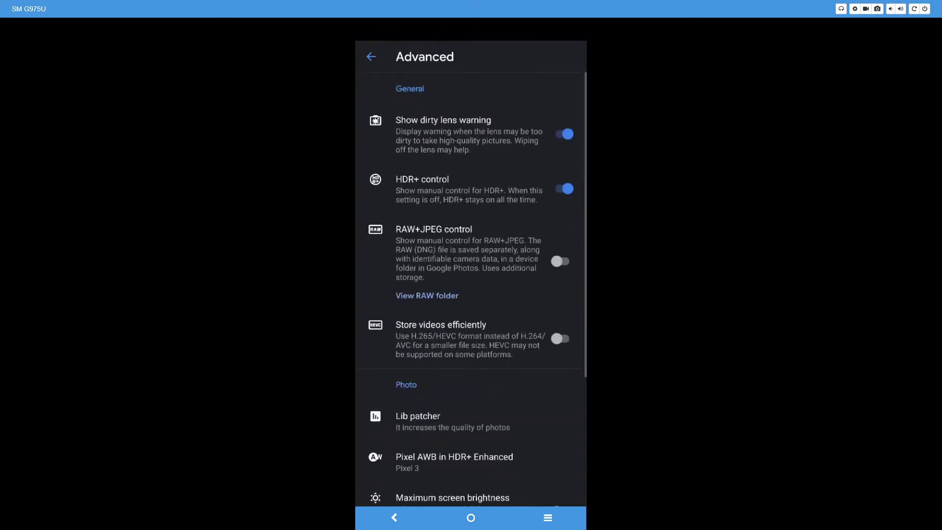
pyautogui.scroll(-1, 471, 294)
pyautogui.scroll(1, 470, 294)
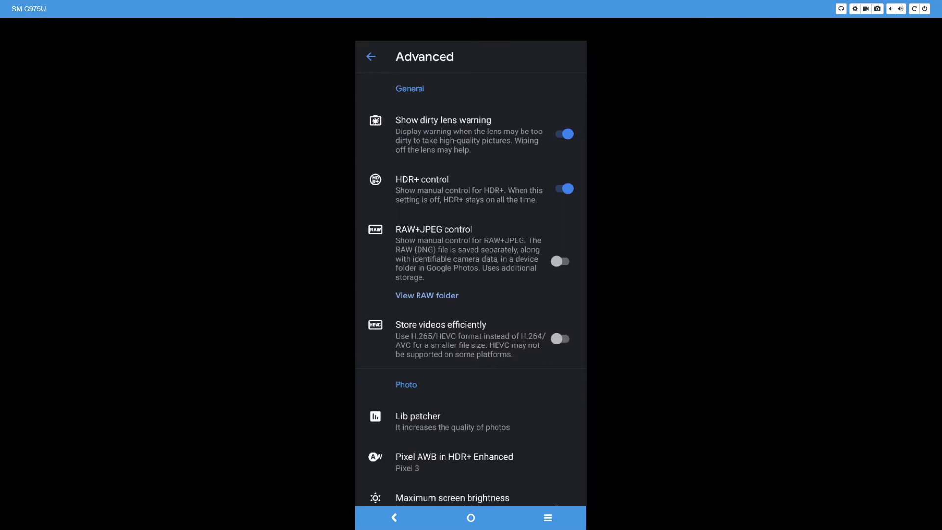
pyautogui.scroll(-2, 470, 294)
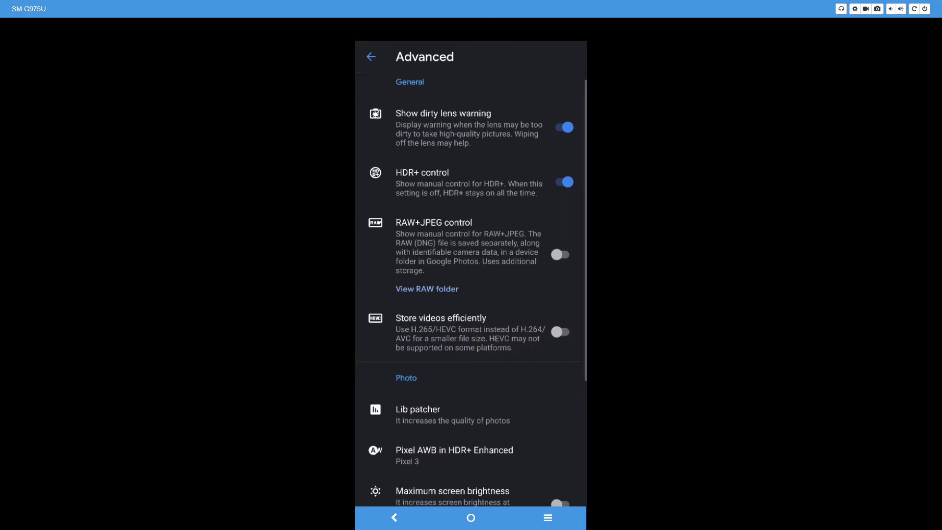
pyautogui.click(454, 361)
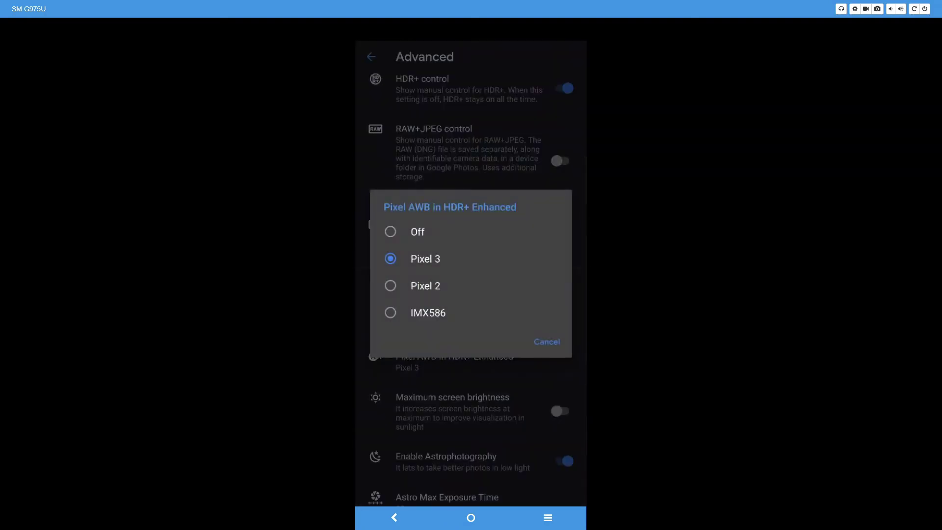
pyautogui.press('Escape')
# Step: Set the Astro Max Exposure Time to Default
pyautogui.scroll(-2, 471, 288)
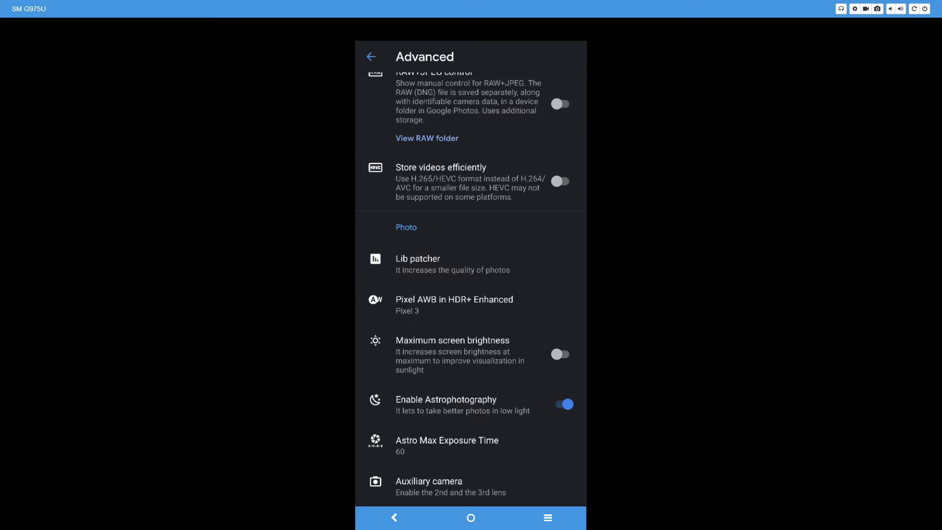
pyautogui.click(447, 445)
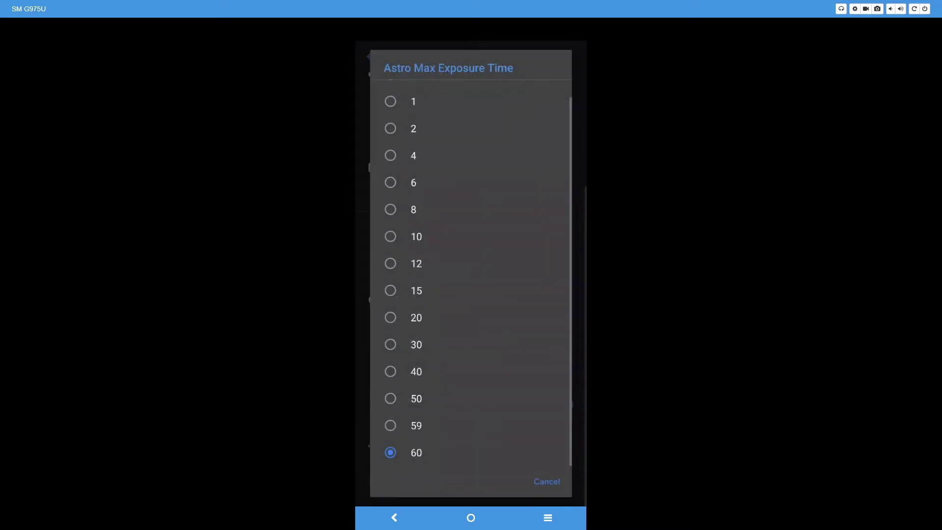
pyautogui.scroll(1, 471, 272)
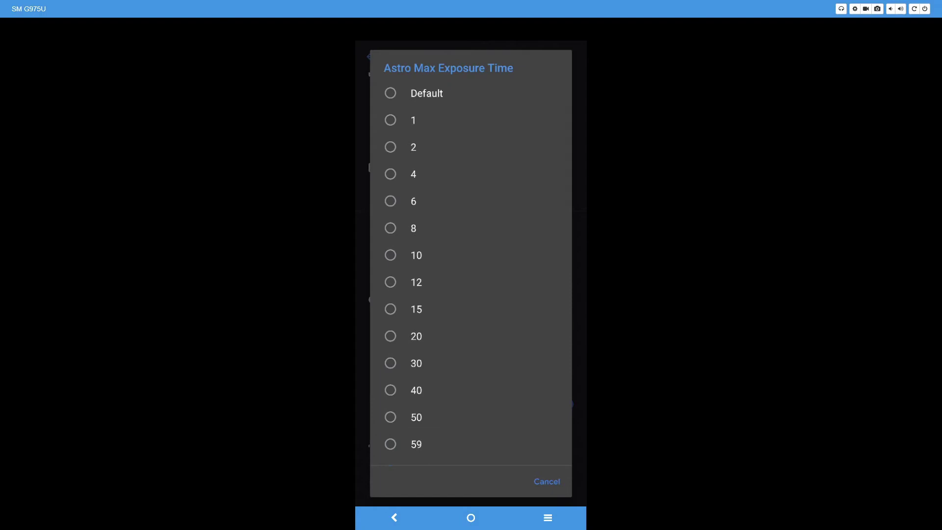
pyautogui.click(426, 94)
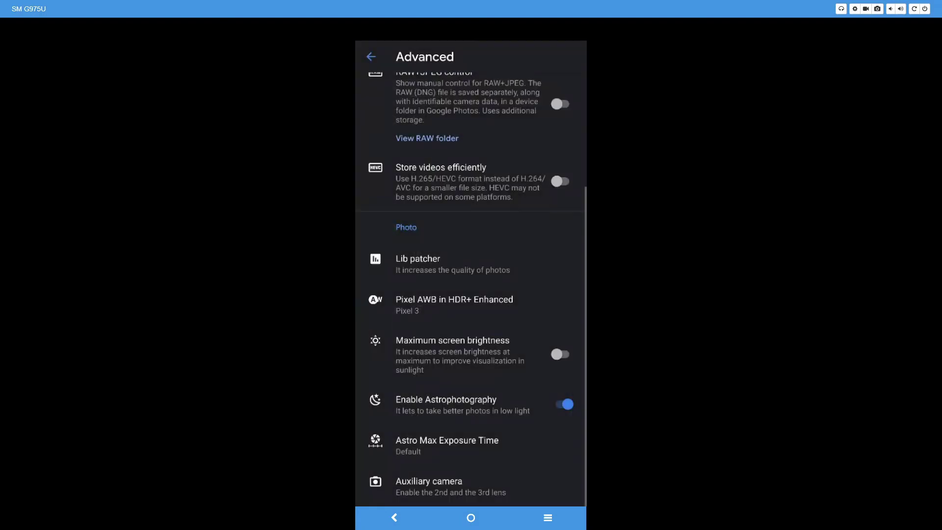
# Step: Look through the Astro Max Exposure Time choices again and dismiss the list without choosing one
pyautogui.click(447, 445)
pyautogui.scroll(-1, 470, 272)
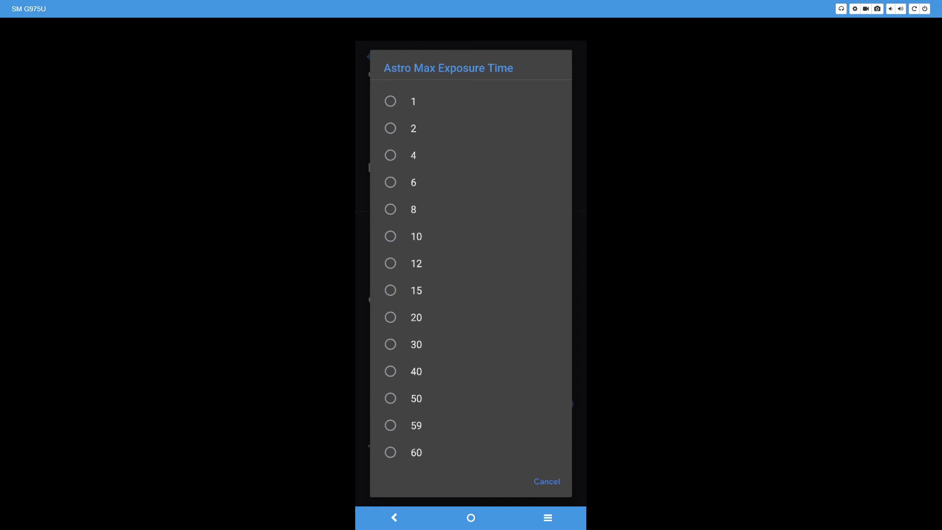
pyautogui.scroll(1, 471, 273)
pyautogui.click(546, 482)
pyautogui.click(529, 492)
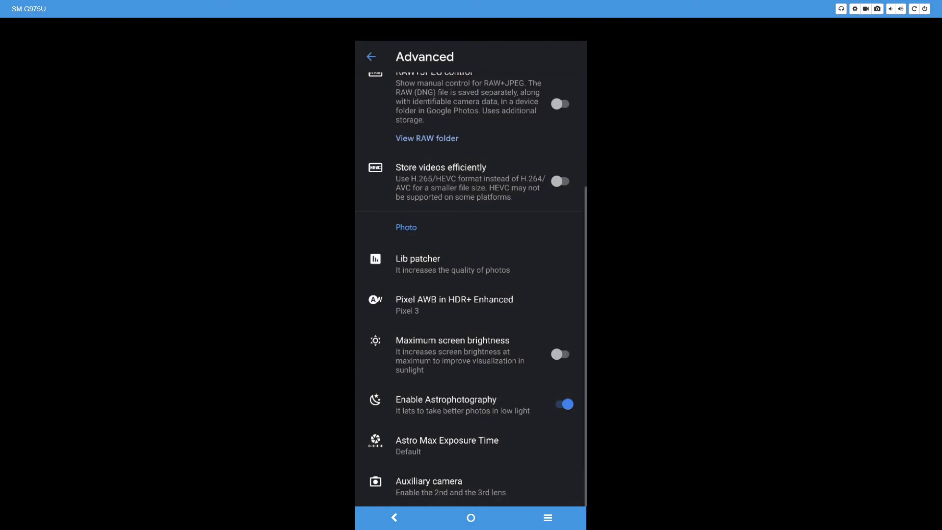
# Step: Check the Auxiliary camera options for the lens buttons, Telephoto and Wide, and return to the viewfinder
pyautogui.click(470, 486)
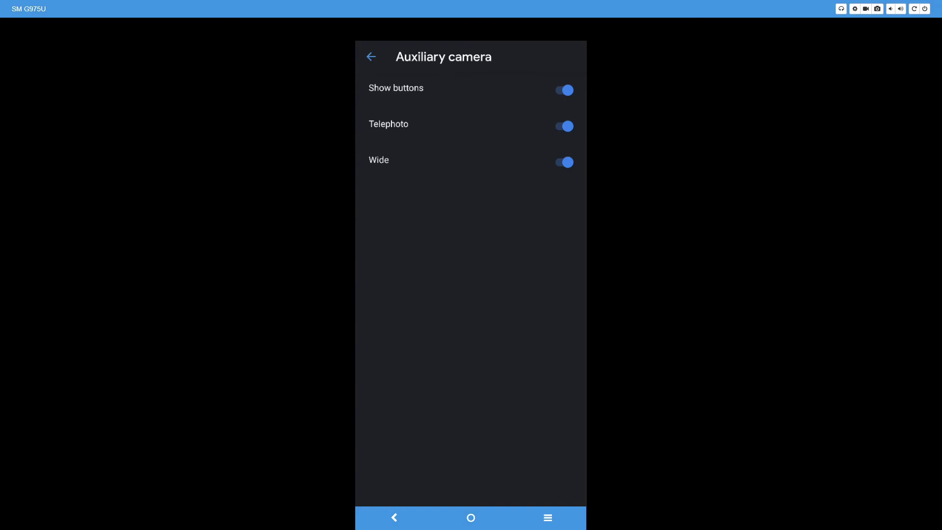
pyautogui.click(371, 57)
pyautogui.click(371, 57)
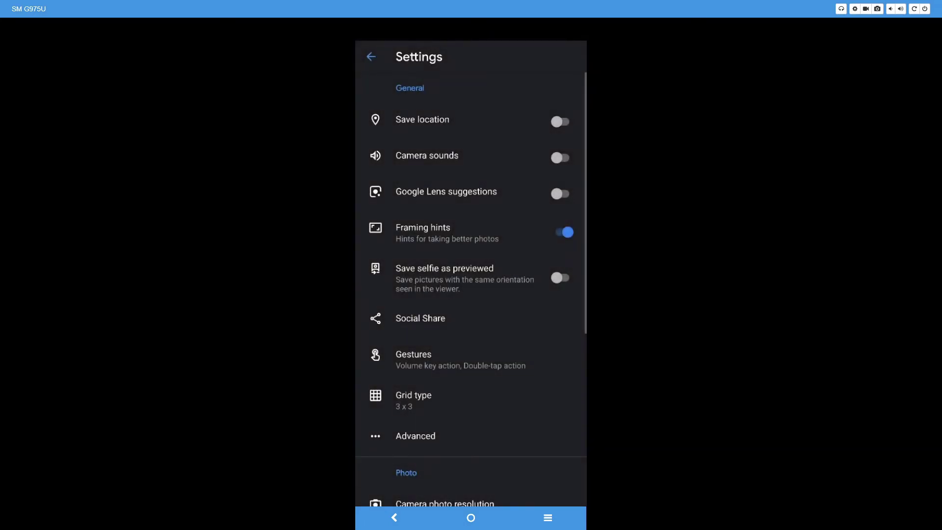
pyautogui.click(370, 56)
pyautogui.press('Escape')
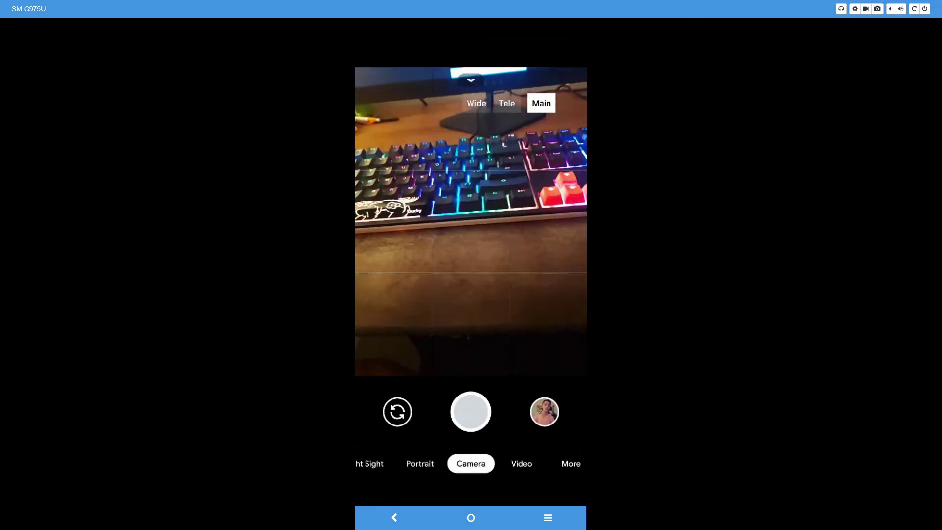
# Step: Preview the scene through the Tele and Wide lenses and switch back to the Main lens
pyautogui.click(476, 103)
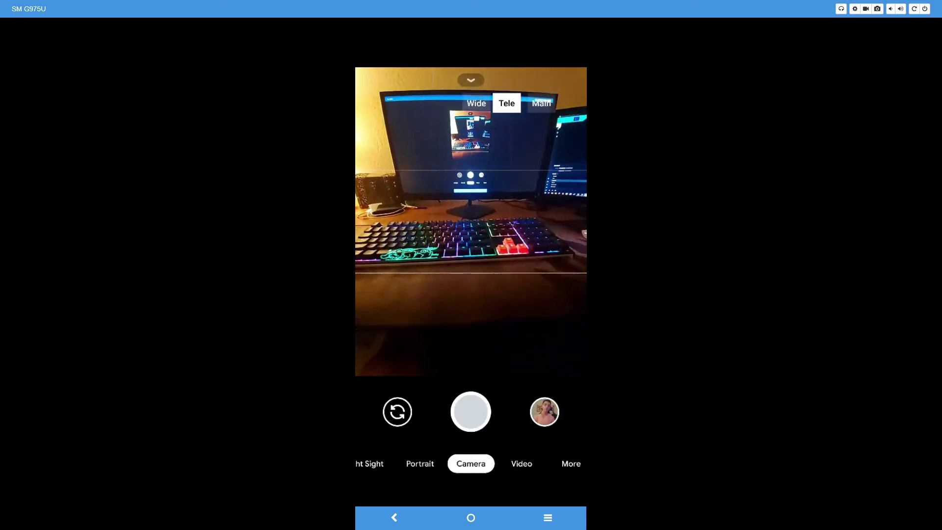
pyautogui.click(476, 103)
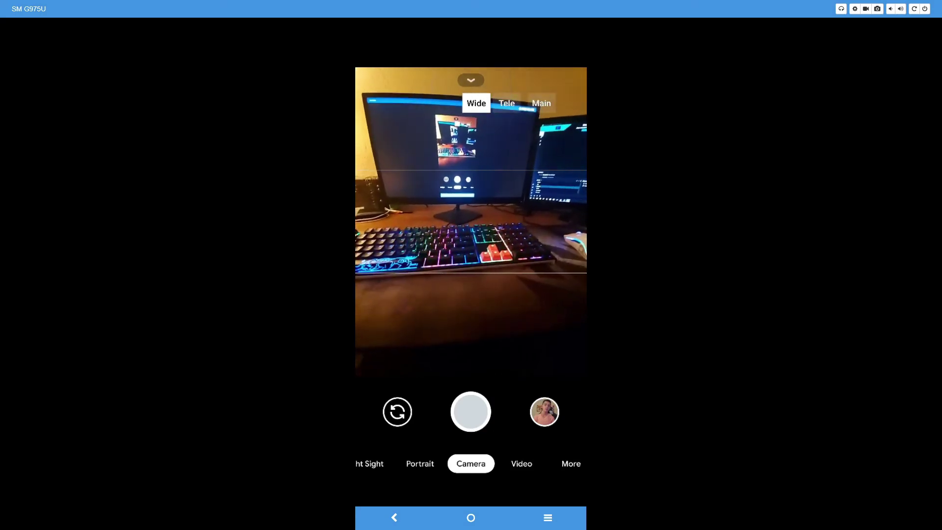
pyautogui.click(534, 113)
pyautogui.click(541, 103)
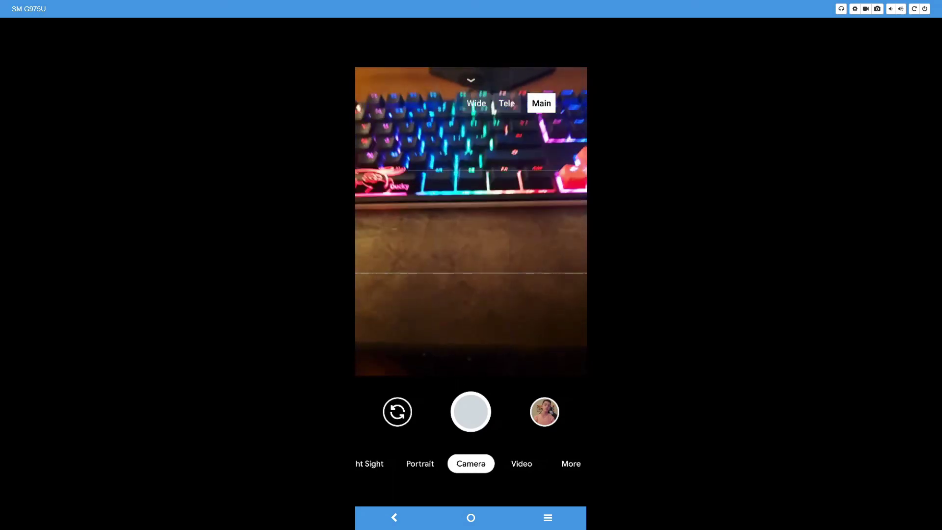
# Step: Switch to Night Sight mode and set its timer to 3 seconds
pyautogui.click(370, 463)
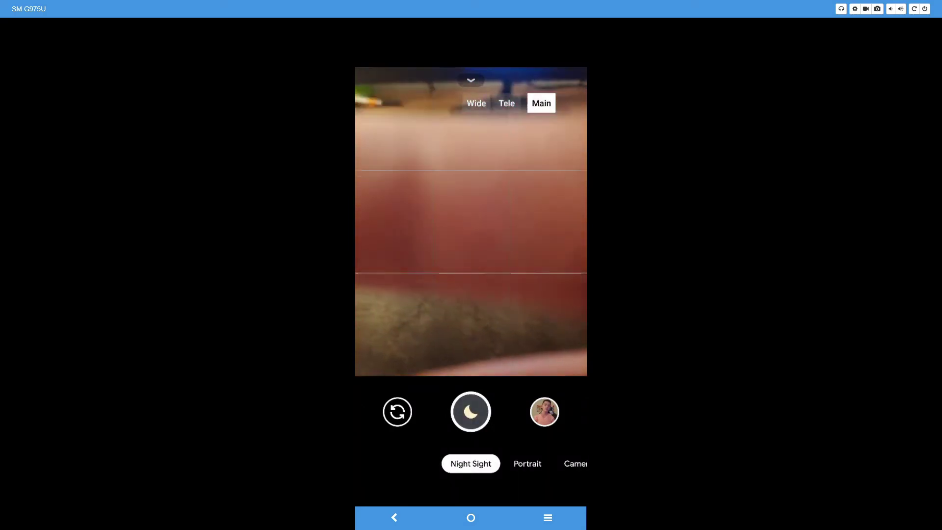
pyautogui.click(471, 80)
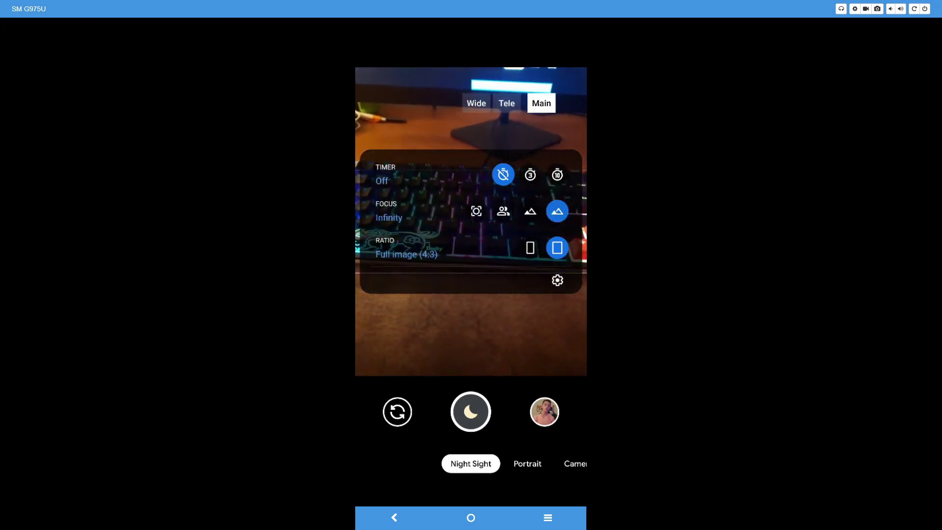
pyautogui.click(529, 175)
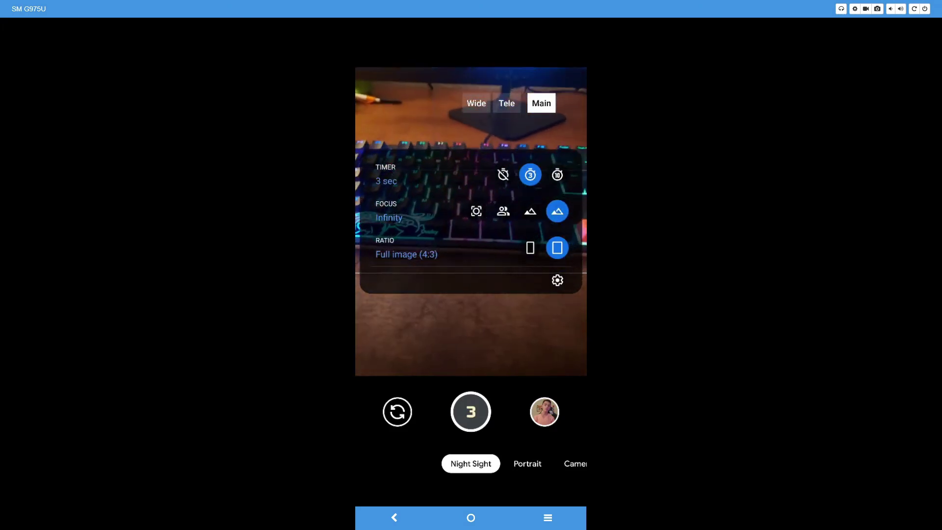